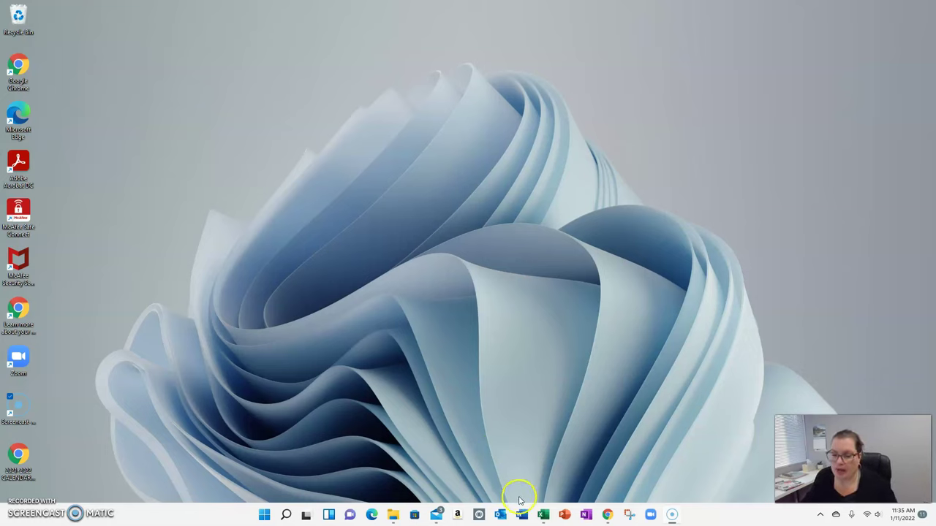
# Step: Switch to the 2020 Reading Schedule-Checklist workbook in Excel and look over its header row
pyautogui.click(543, 516)
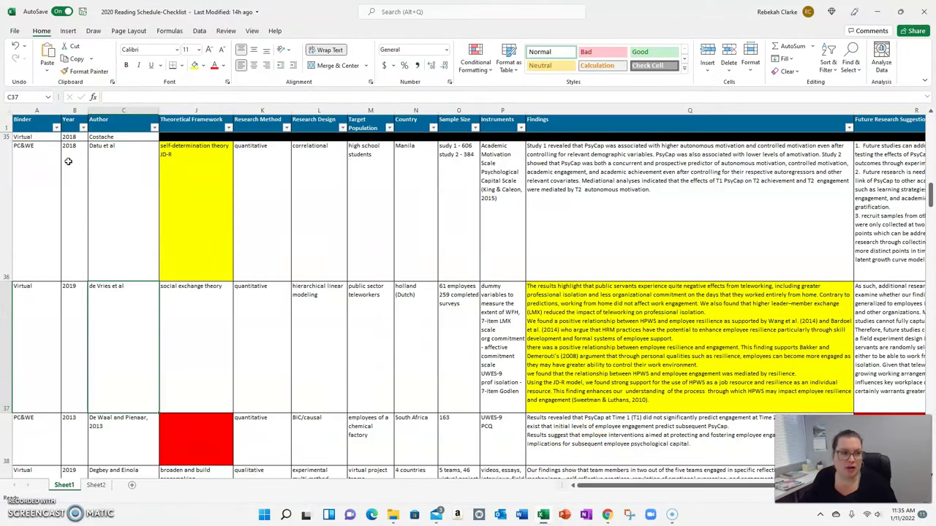
pyautogui.click(38, 108)
pyautogui.click(5, 126)
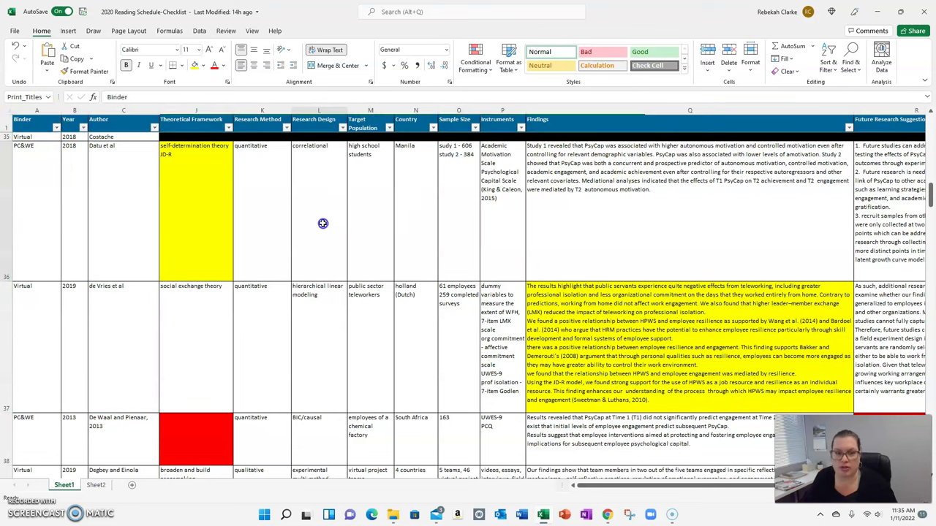
pyautogui.click(316, 188)
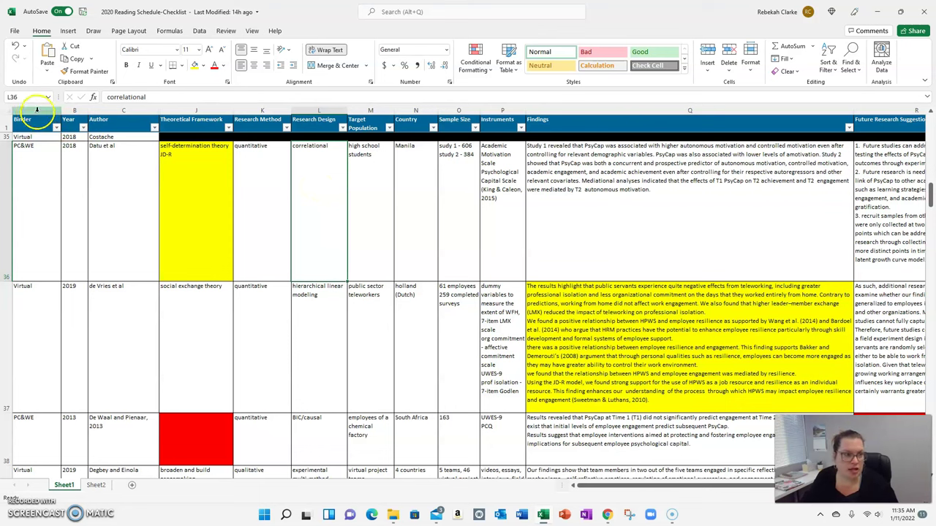
# Step: Examine the Binder column and the categories assigned to the articles on Sheet1
pyautogui.click(37, 109)
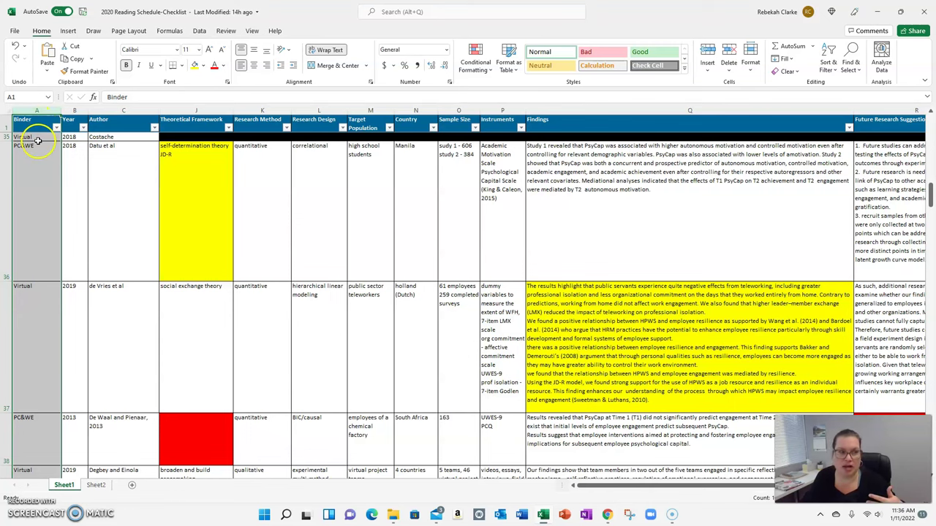
pyautogui.click(38, 137)
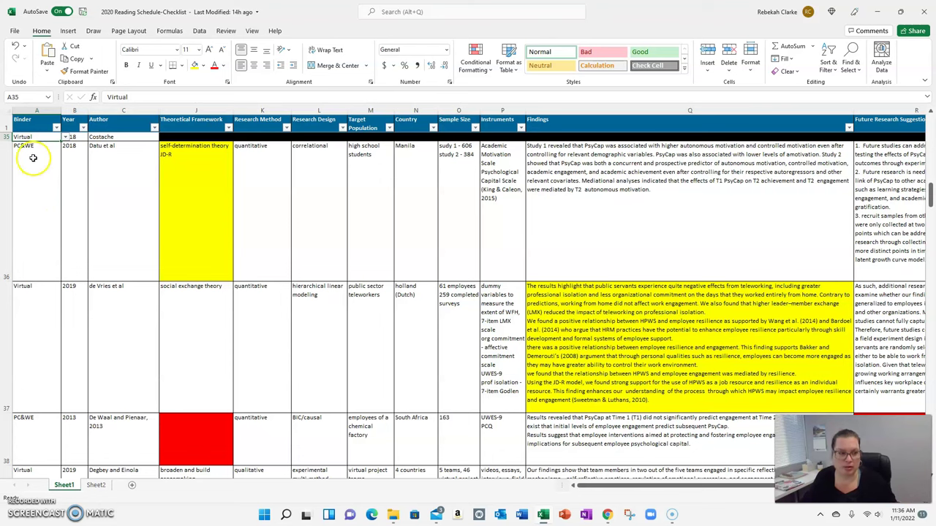
pyautogui.scroll(-4, 38, 308)
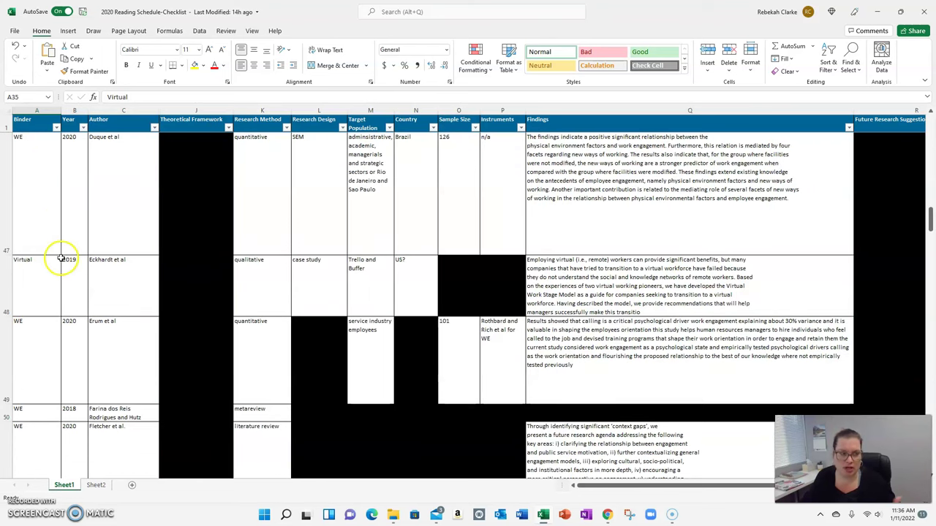
pyautogui.scroll(3, 58, 256)
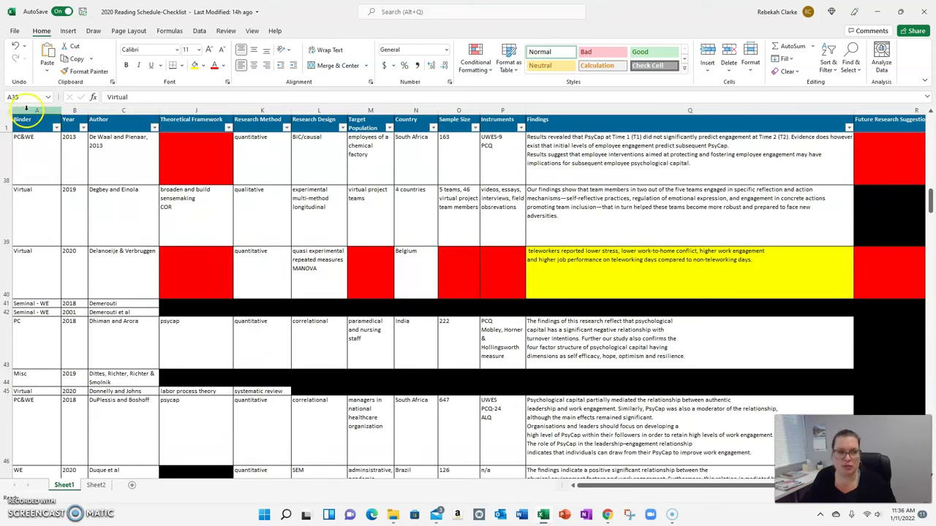
pyautogui.scroll(1, 71, 192)
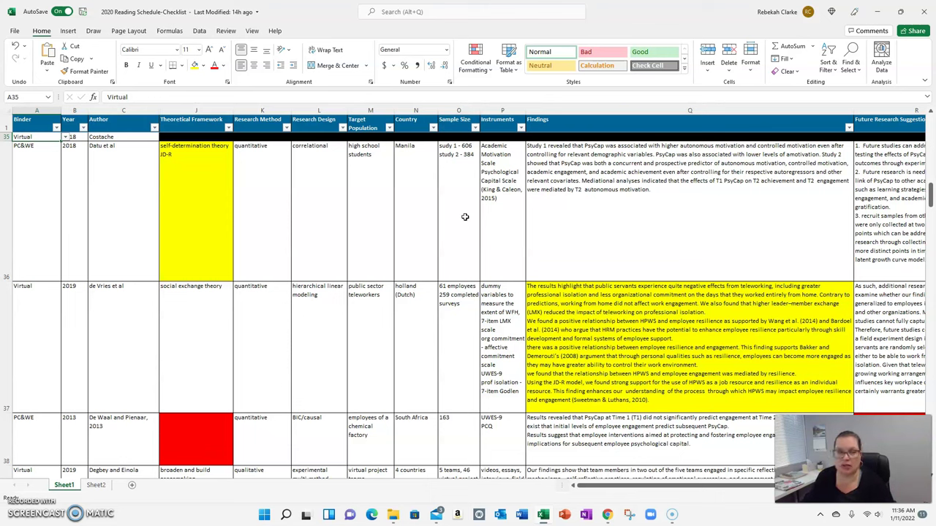
# Step: Review the Year, Author, Theoretical Framework and Research Method columns one after another
pyautogui.click(73, 110)
pyautogui.click(126, 108)
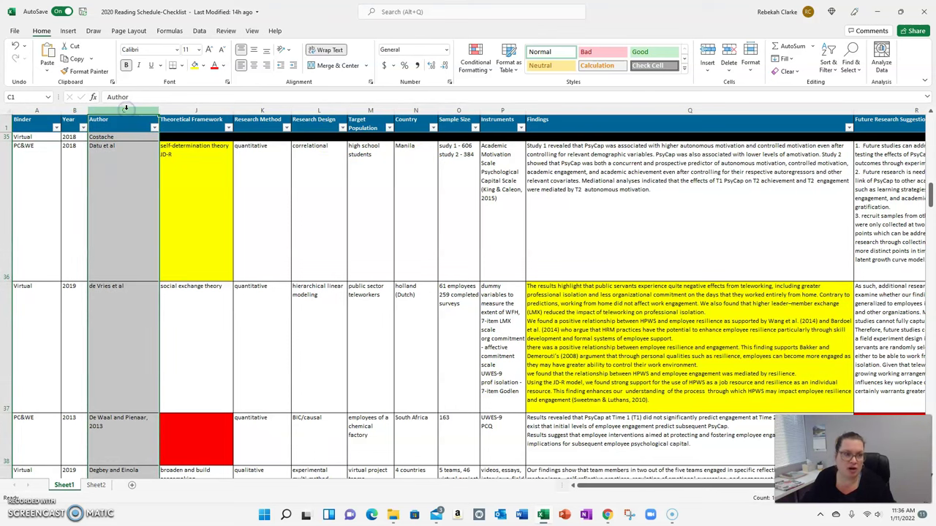
pyautogui.click(206, 110)
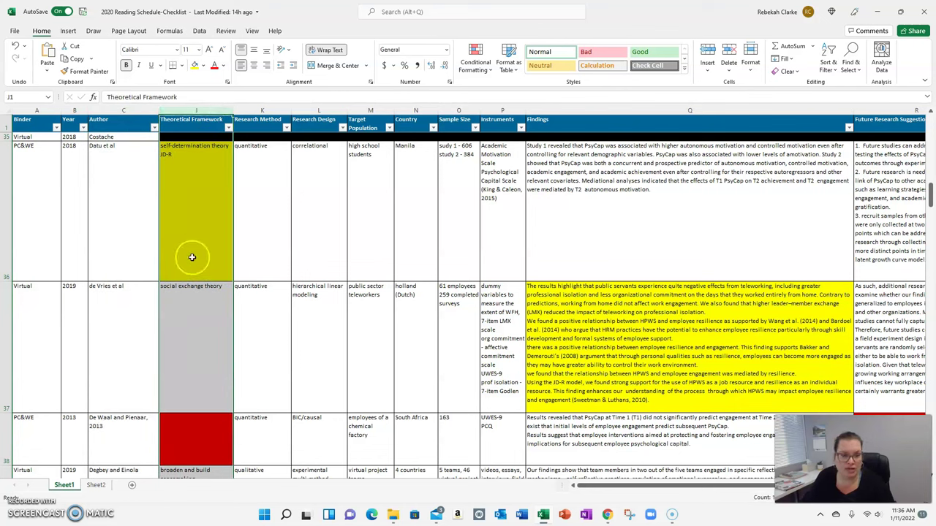
pyautogui.click(257, 220)
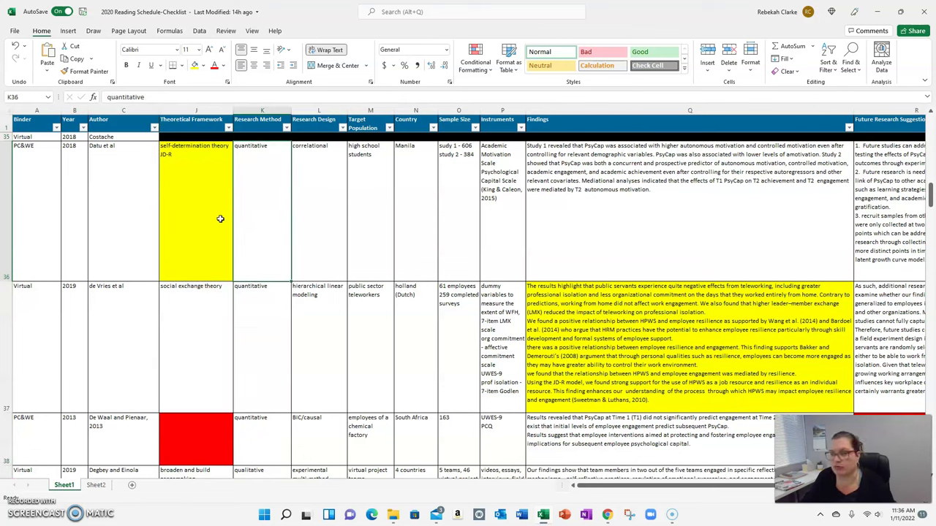
pyautogui.click(262, 110)
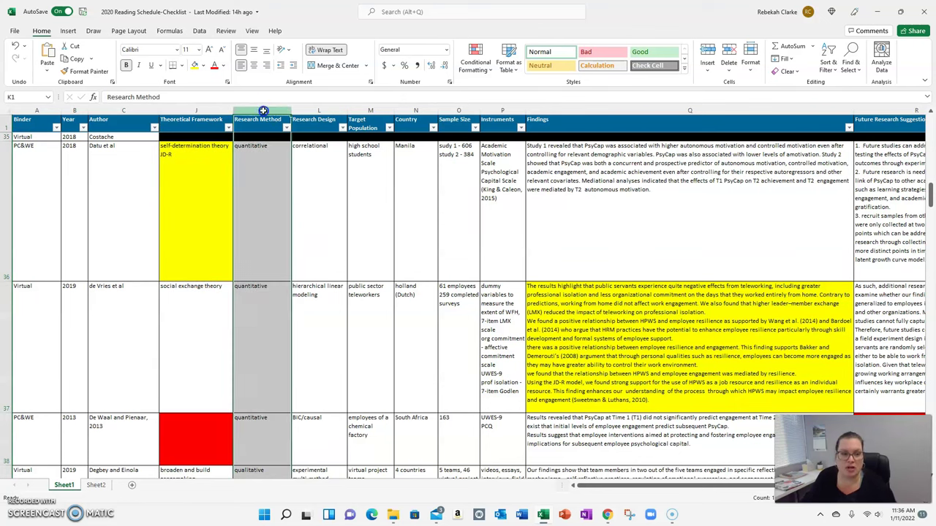
pyautogui.click(273, 194)
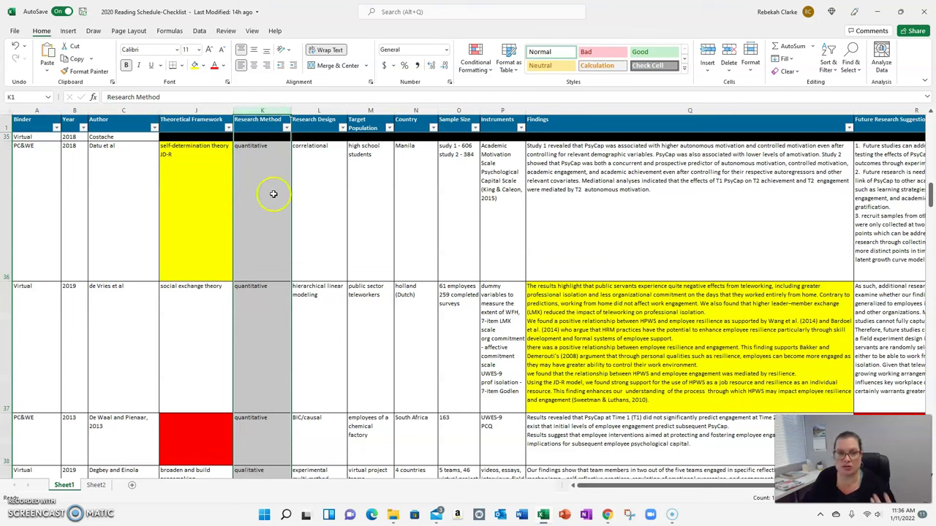
# Step: Review the Research Design, Target Population, Country, Sample Size and Instruments columns
pyautogui.click(318, 111)
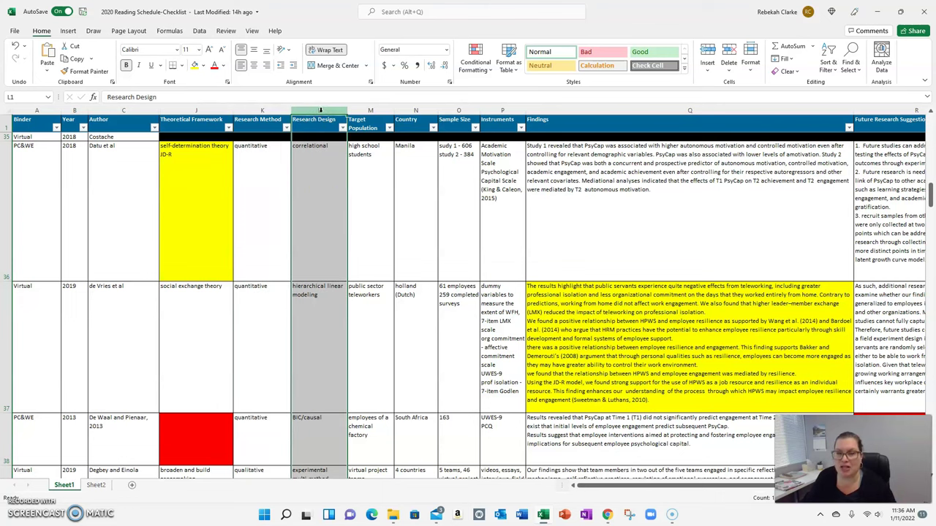
pyautogui.click(365, 110)
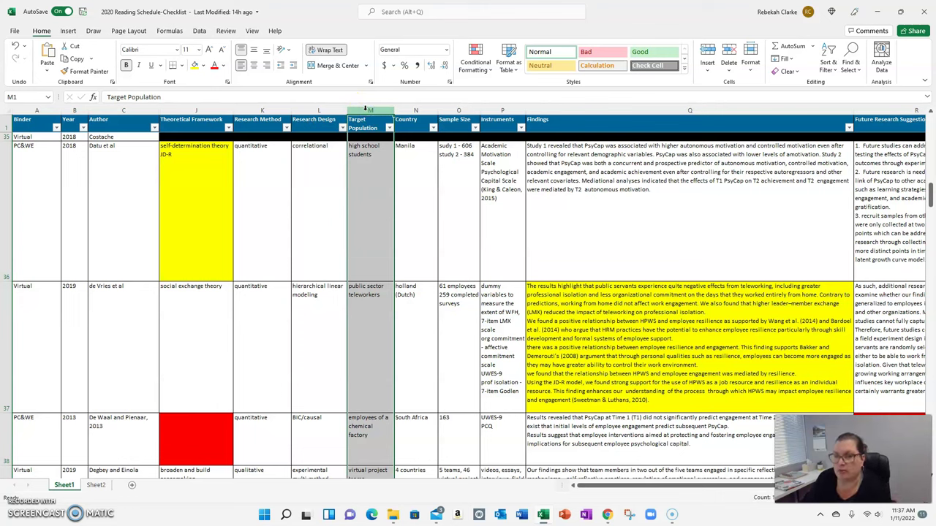
pyautogui.click(415, 111)
pyautogui.click(468, 111)
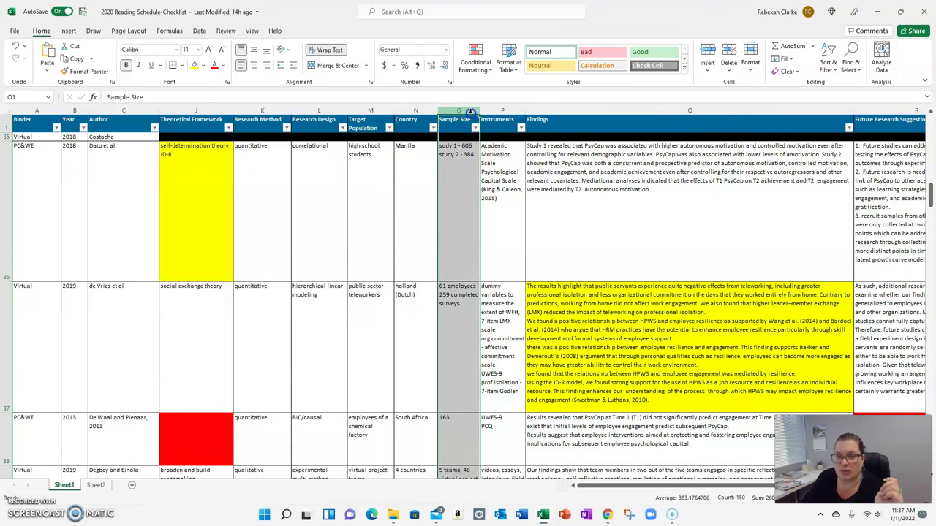
pyautogui.moveTo(470, 110); pyautogui.dragTo(494, 111)
pyautogui.click(494, 111)
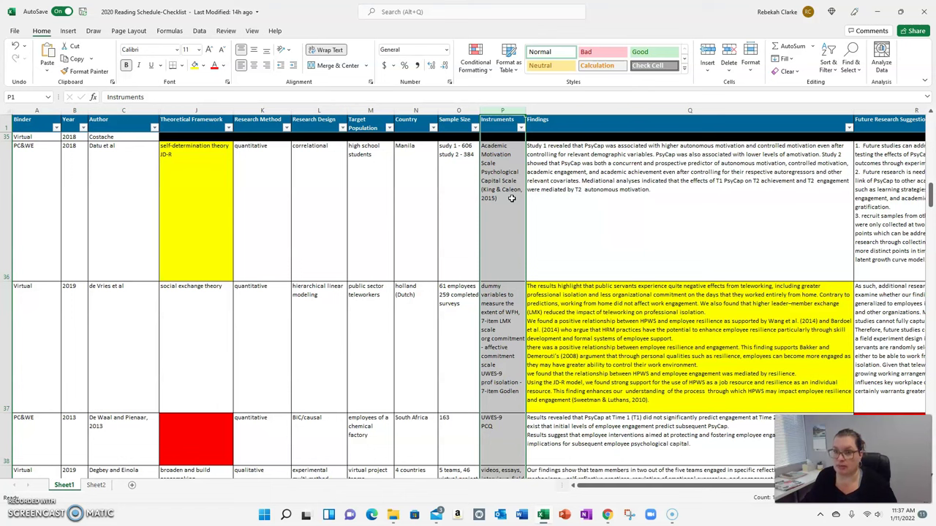
# Step: Review the Findings and Future Research Suggestions columns of the literature table
pyautogui.click(603, 117)
pyautogui.click(606, 121)
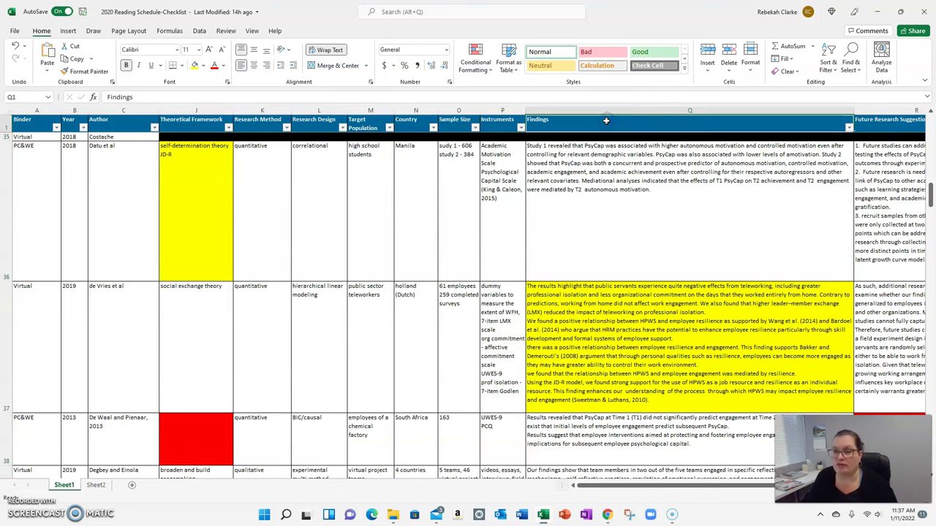
pyautogui.click(641, 117)
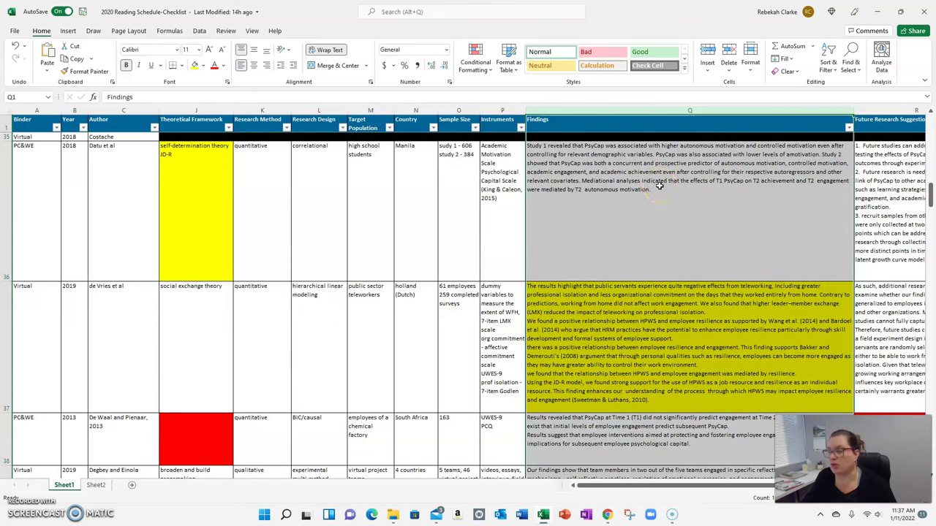
pyautogui.click(660, 488)
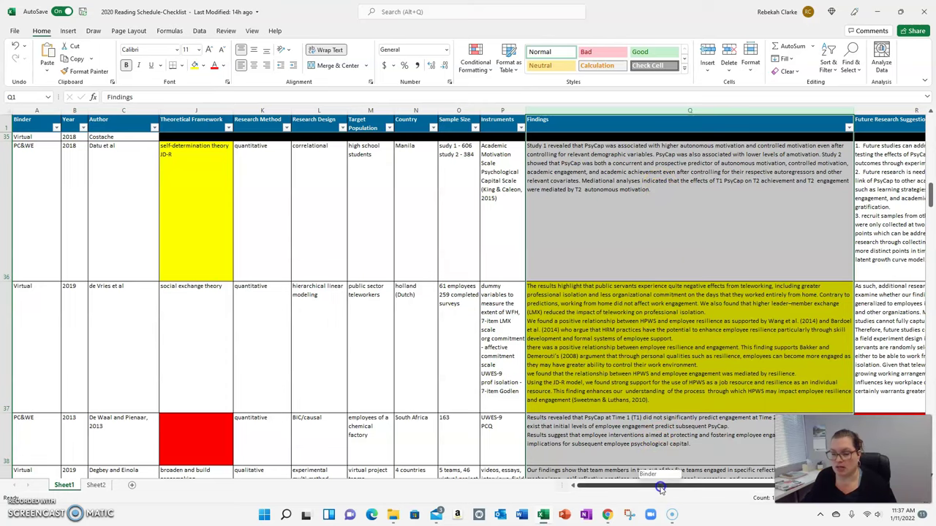
pyautogui.moveTo(660, 487); pyautogui.dragTo(676, 488)
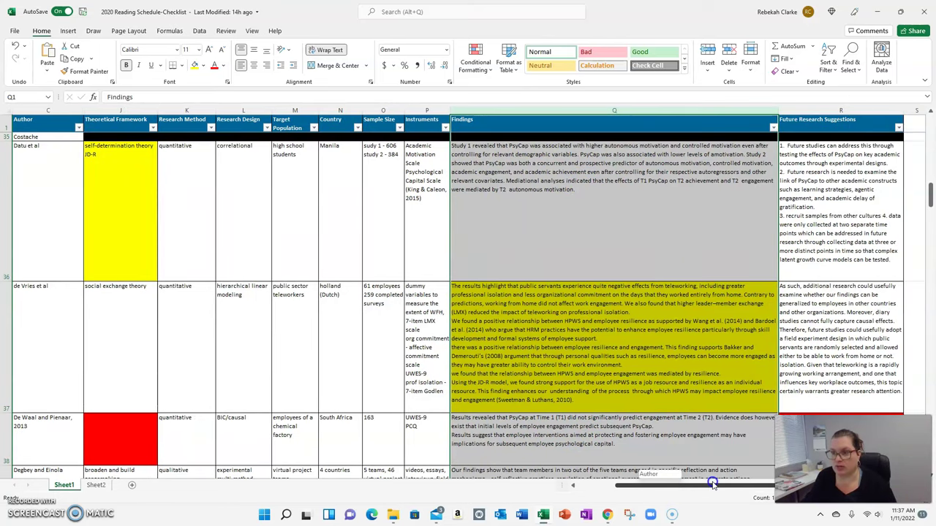
pyautogui.click(849, 109)
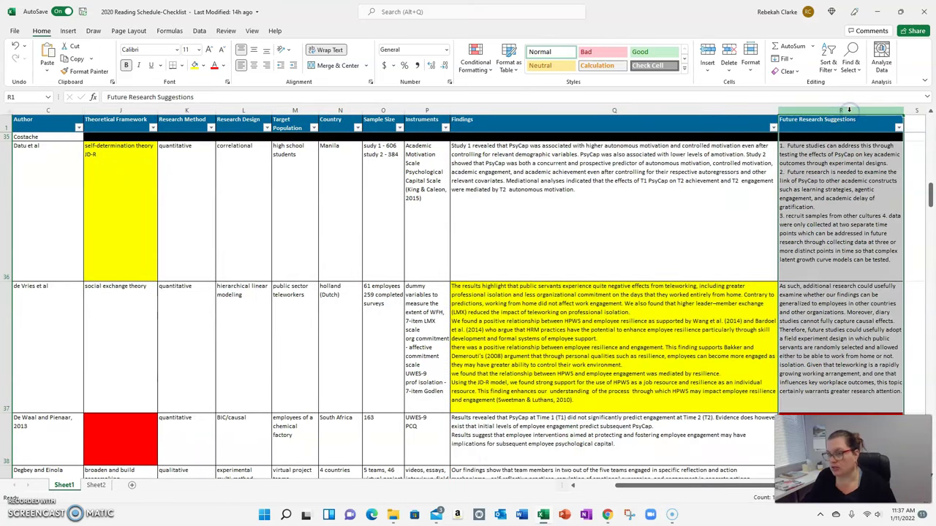
pyautogui.click(738, 260)
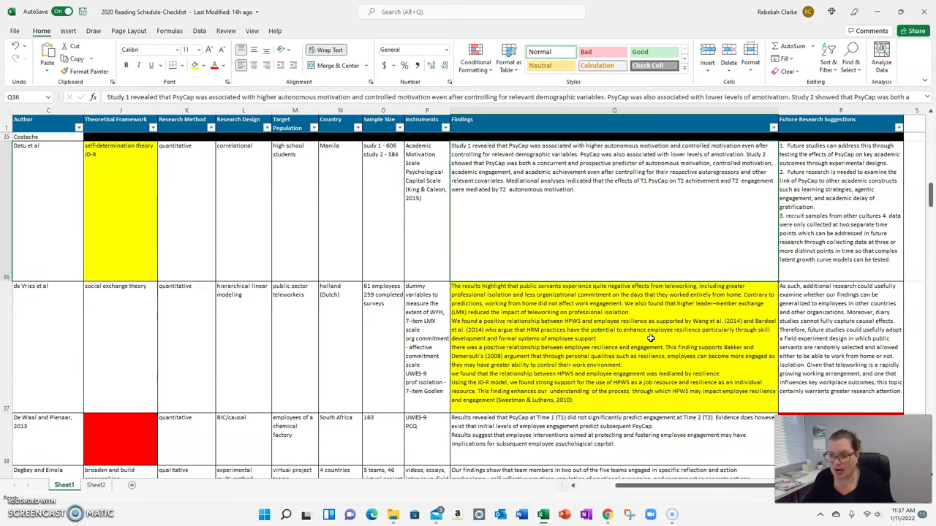
pyautogui.moveTo(622, 484); pyautogui.dragTo(583, 487)
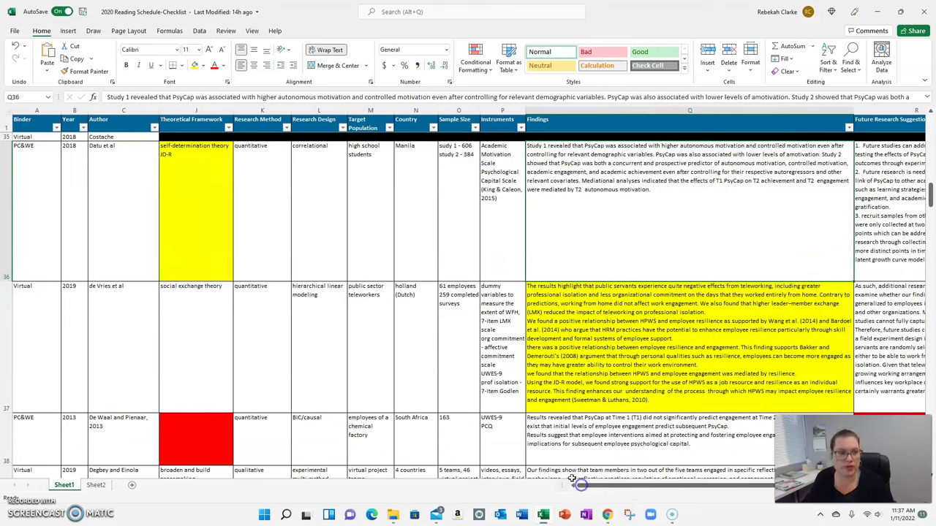
# Step: Select the header row and switch its filter off and back on
pyautogui.click(8, 128)
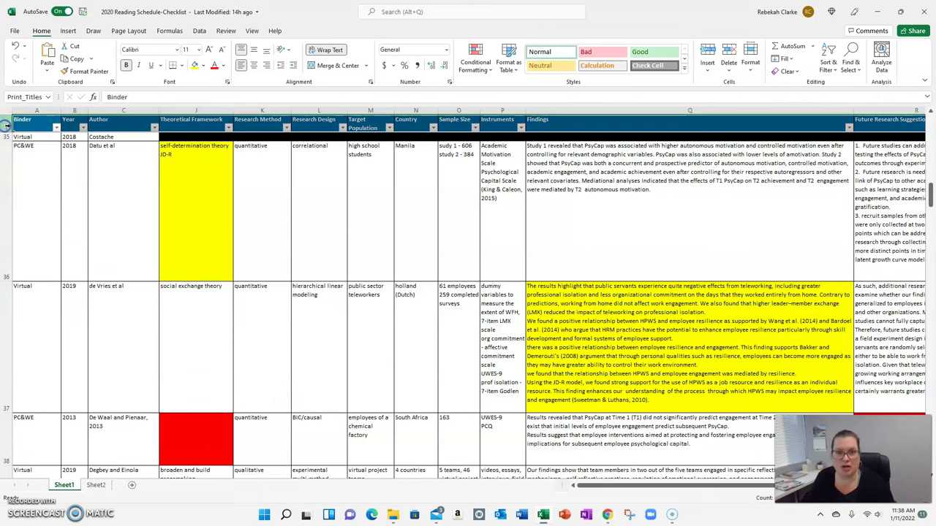
pyautogui.click(198, 32)
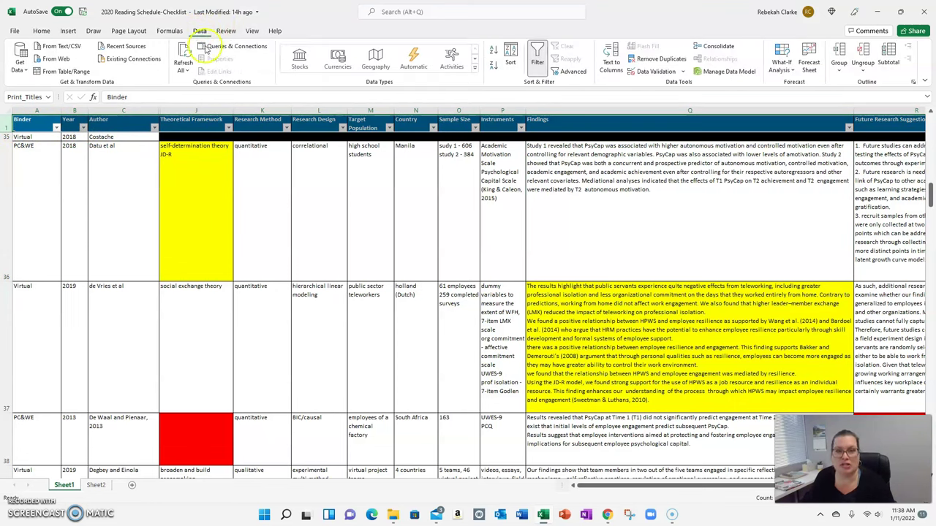
pyautogui.click(540, 57)
pyautogui.click(538, 57)
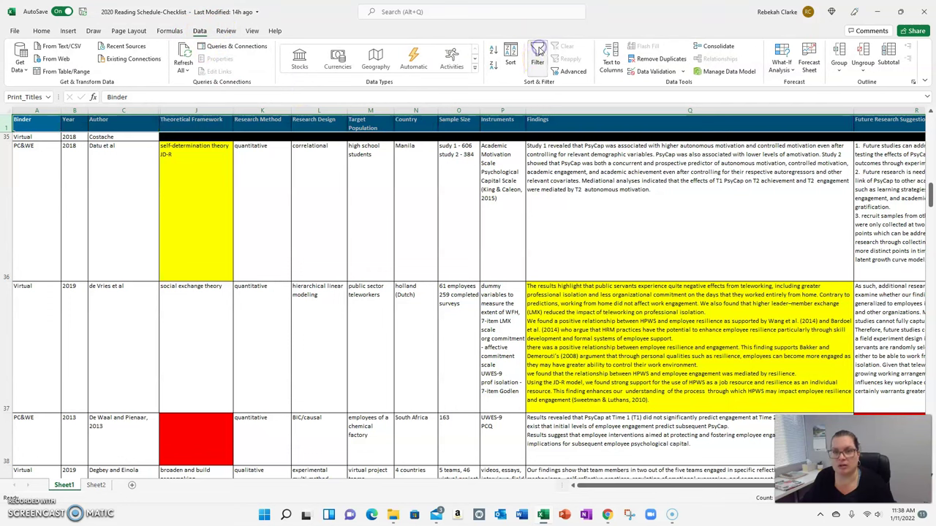
pyautogui.click(538, 56)
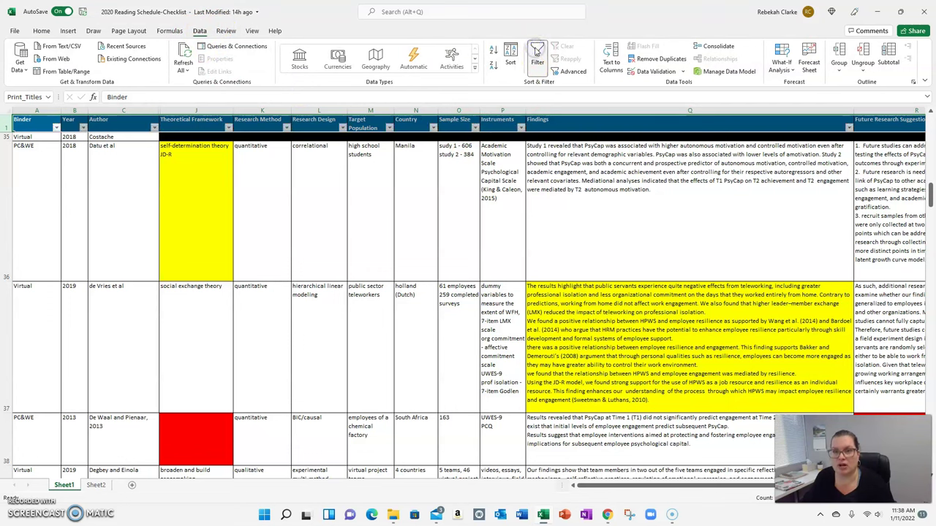
pyautogui.click(448, 206)
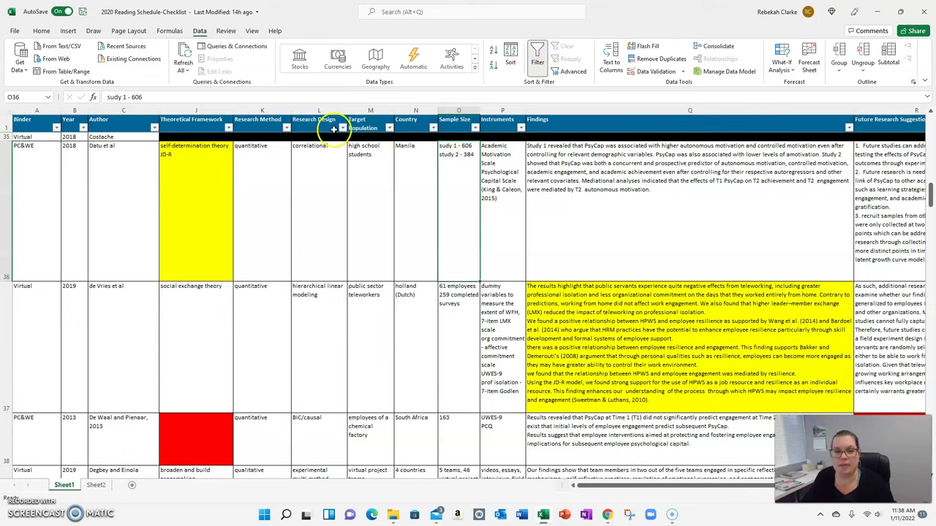
# Step: Filter the Research Method column to show only quantitative articles and look through the filtered rows
pyautogui.click(261, 110)
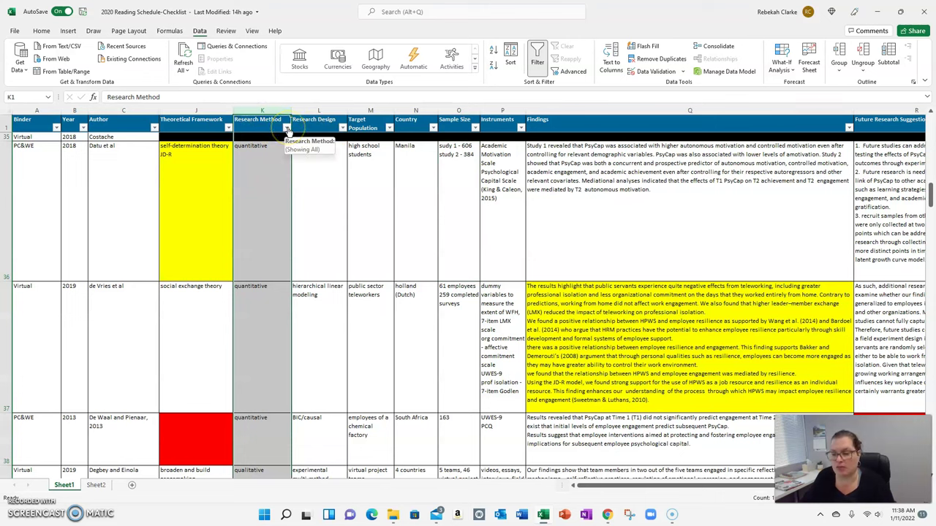
pyautogui.click(286, 128)
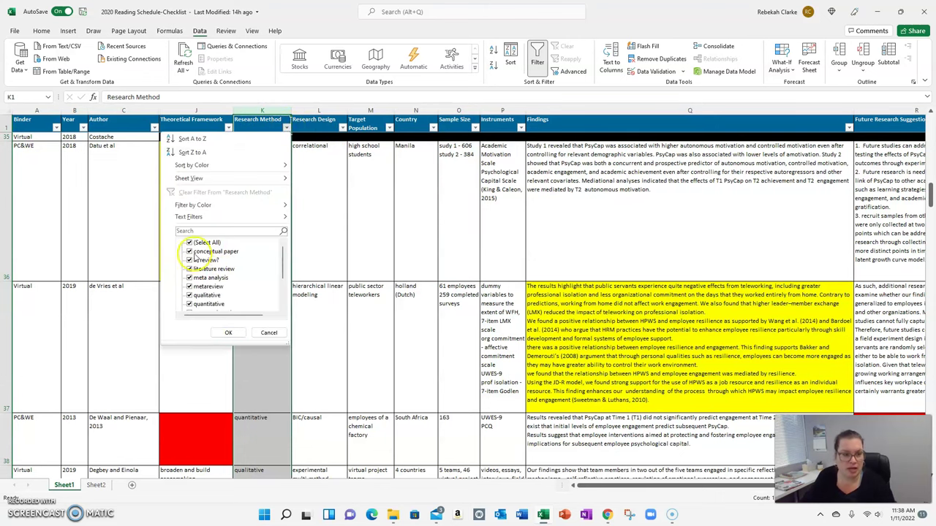
pyautogui.click(192, 243)
pyautogui.scroll(-1, 203, 280)
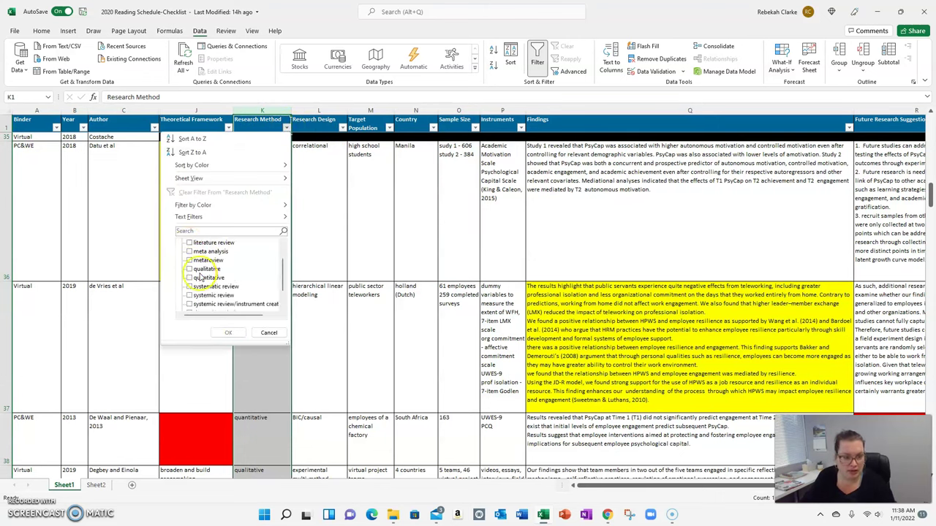
pyautogui.click(189, 278)
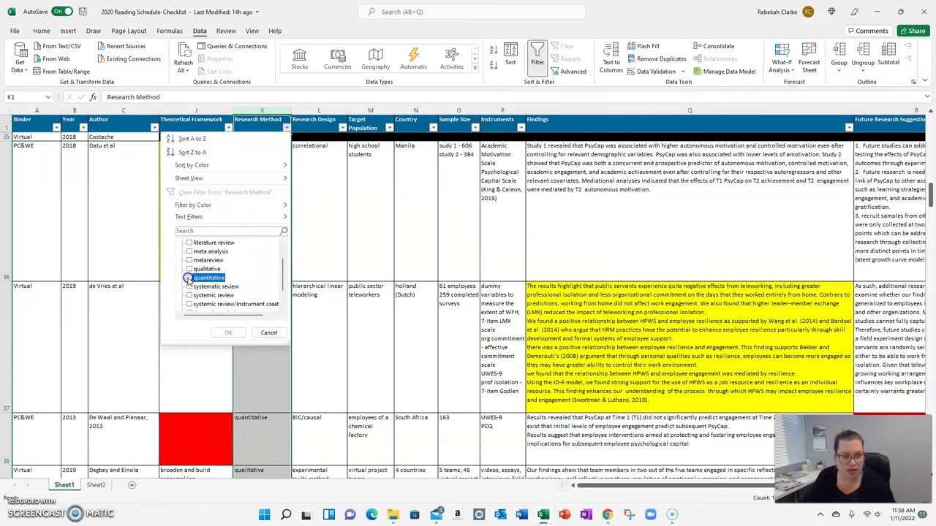
pyautogui.click(235, 333)
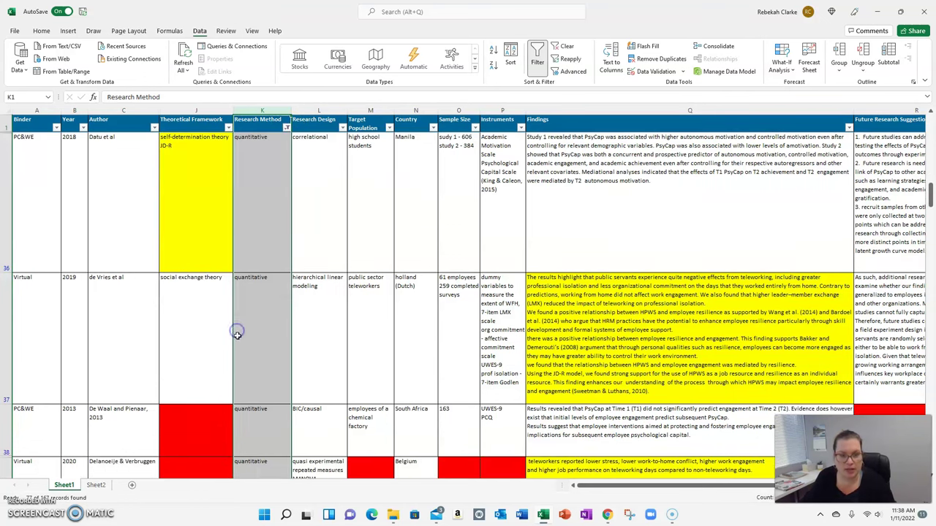
pyautogui.scroll(-3, 314, 303)
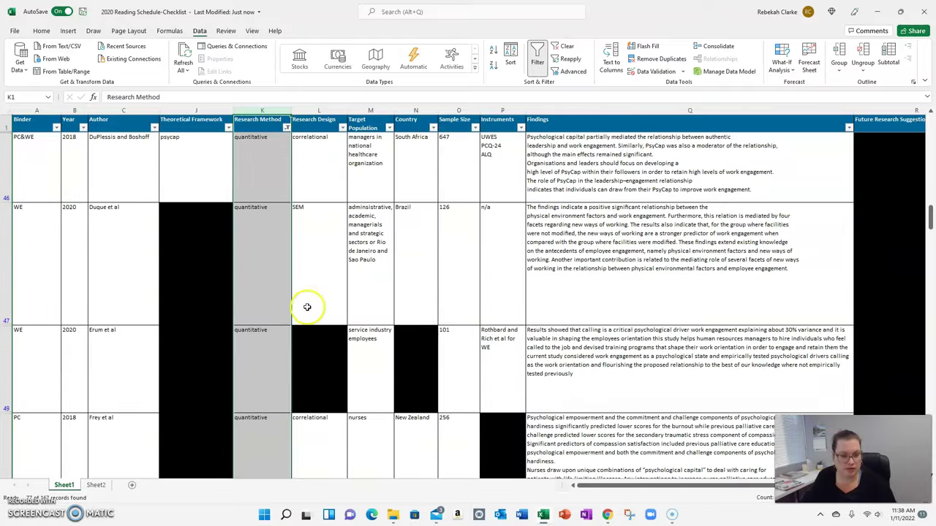
# Step: Look through the filtered quantitative articles, comparing their research designs, target populations and countries
pyautogui.scroll(6, 322, 322)
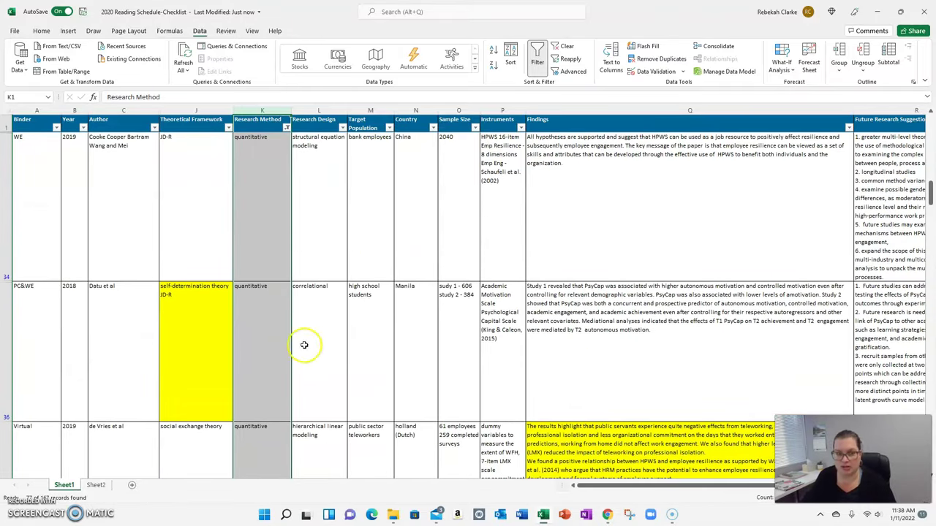
pyautogui.click(309, 324)
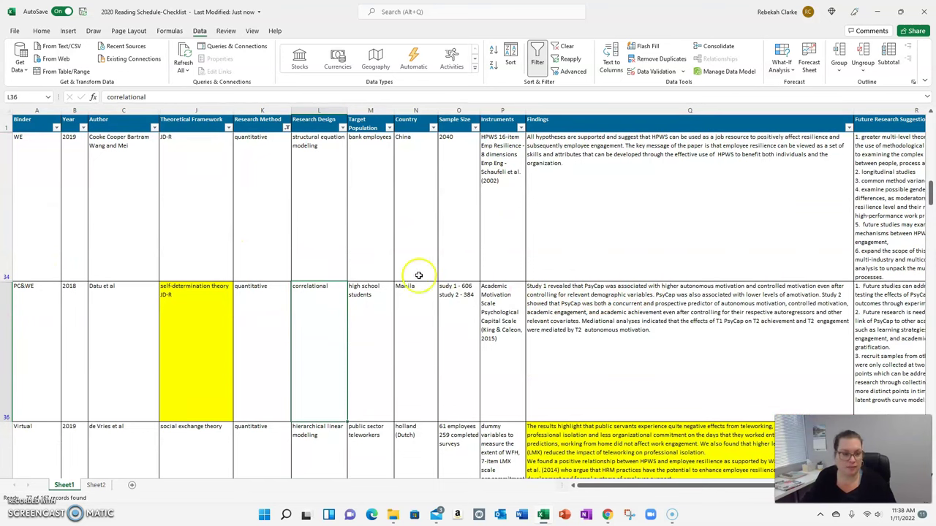
pyautogui.scroll(-1, 404, 248)
pyautogui.scroll(-1, 406, 276)
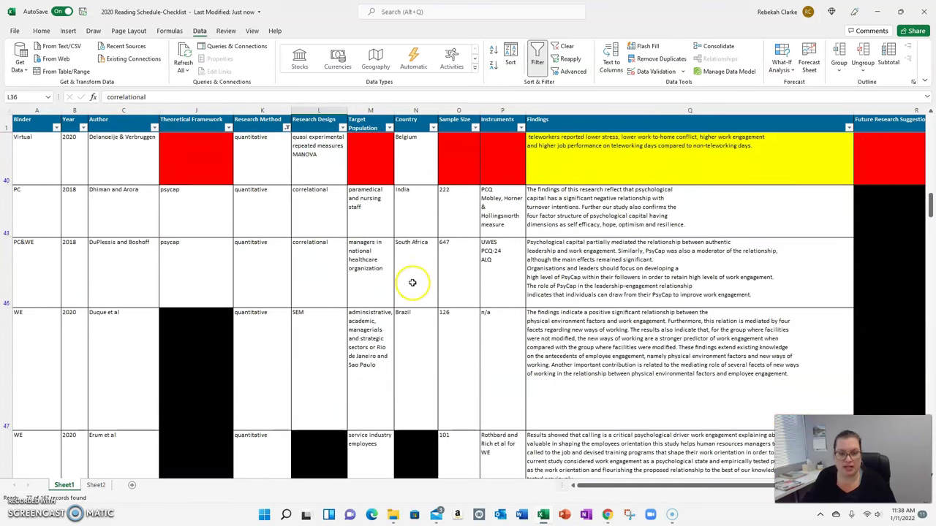
pyautogui.scroll(-1, 410, 275)
pyautogui.scroll(-2, 411, 276)
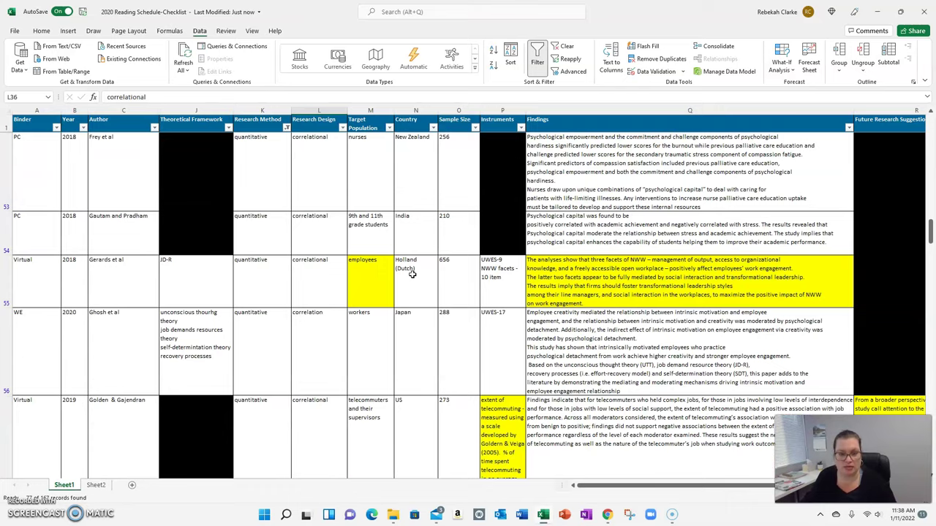
pyautogui.scroll(-1, 410, 304)
pyautogui.click(410, 305)
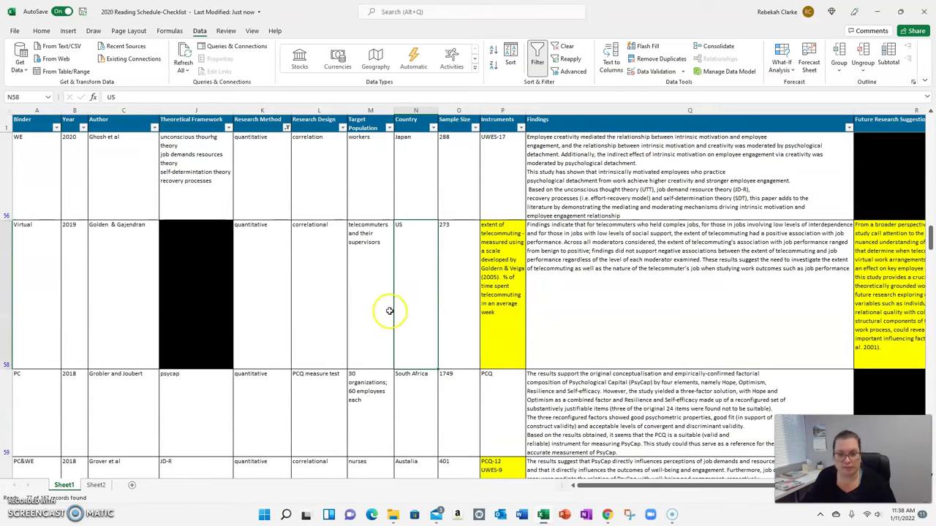
# Step: In the Research Design filter, clear all designs and include only correlation, correlational and correlational linear regression
pyautogui.click(343, 128)
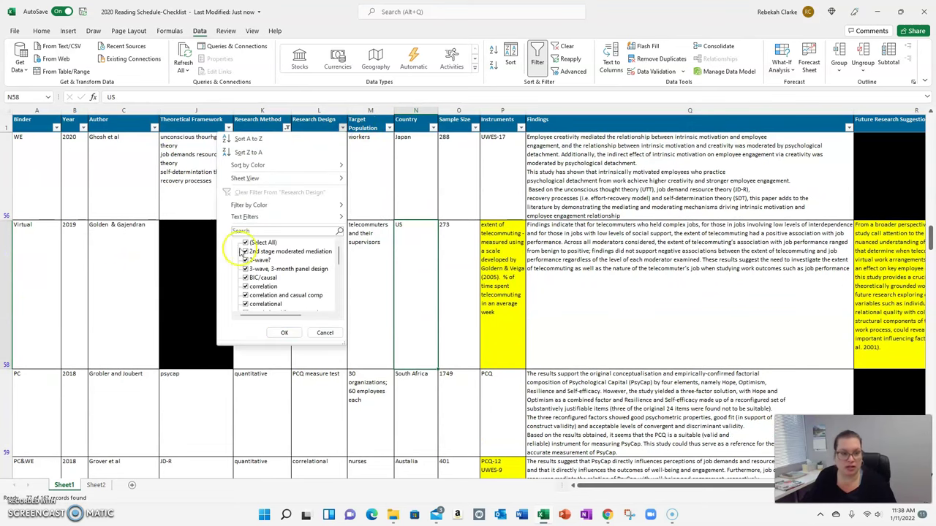
pyautogui.click(248, 243)
pyautogui.scroll(-1, 260, 270)
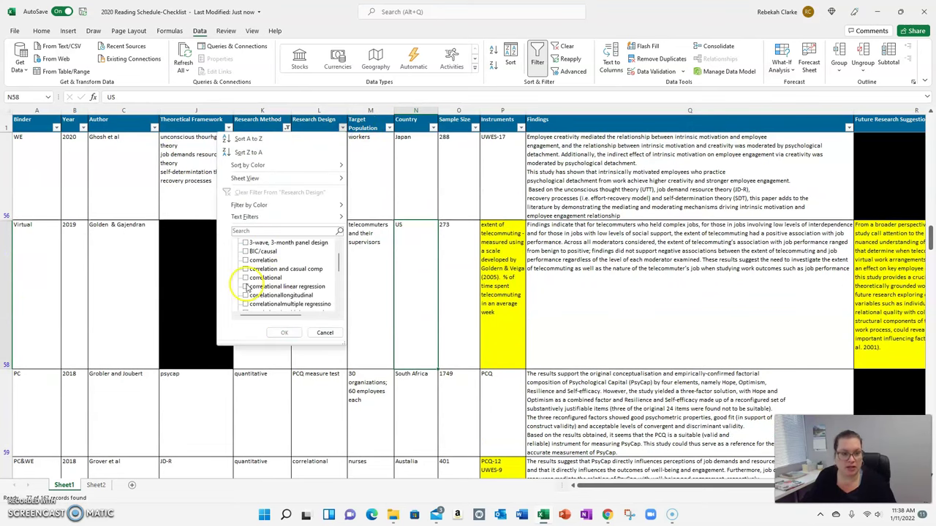
pyautogui.click(246, 278)
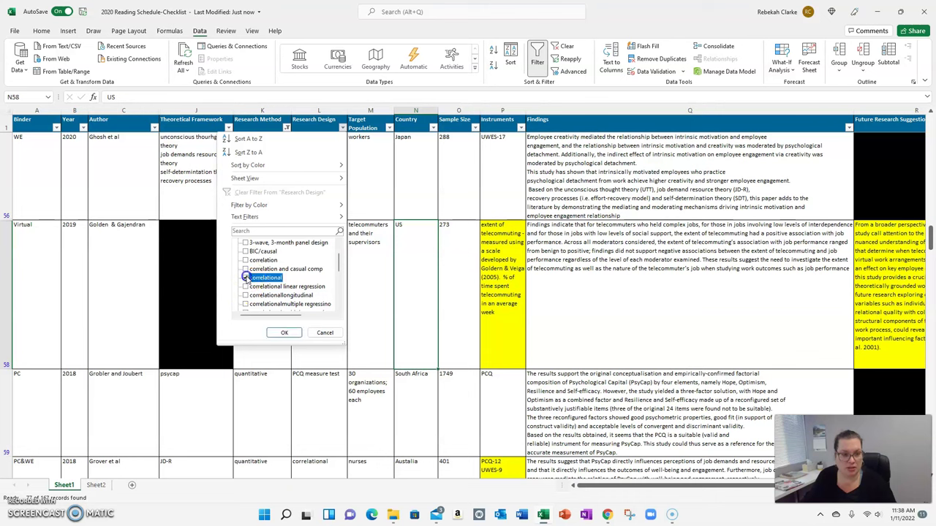
pyautogui.click(247, 261)
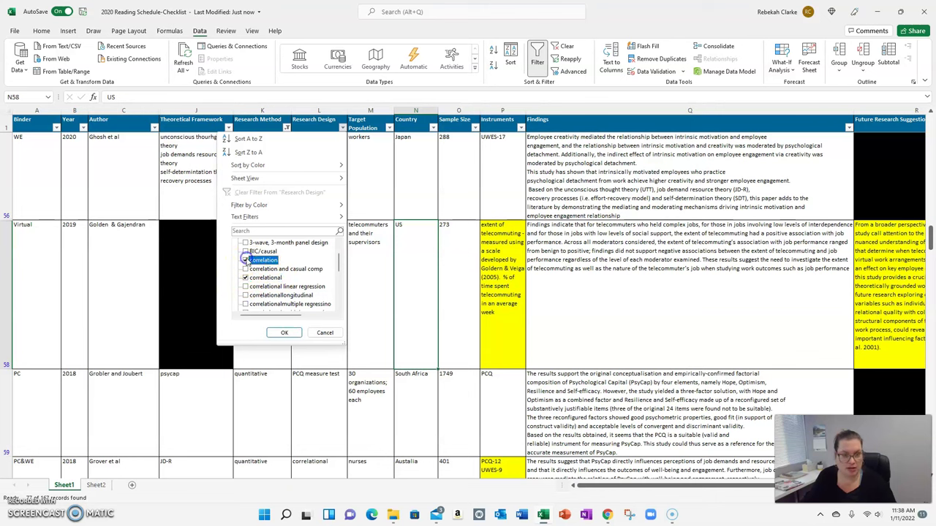
pyautogui.click(246, 287)
# Step: Add the correlational longitudinal, both multiple regression entries and the regression analysis design to the Research Design filter, apply it and look through the rows
pyautogui.scroll(-1, 247, 289)
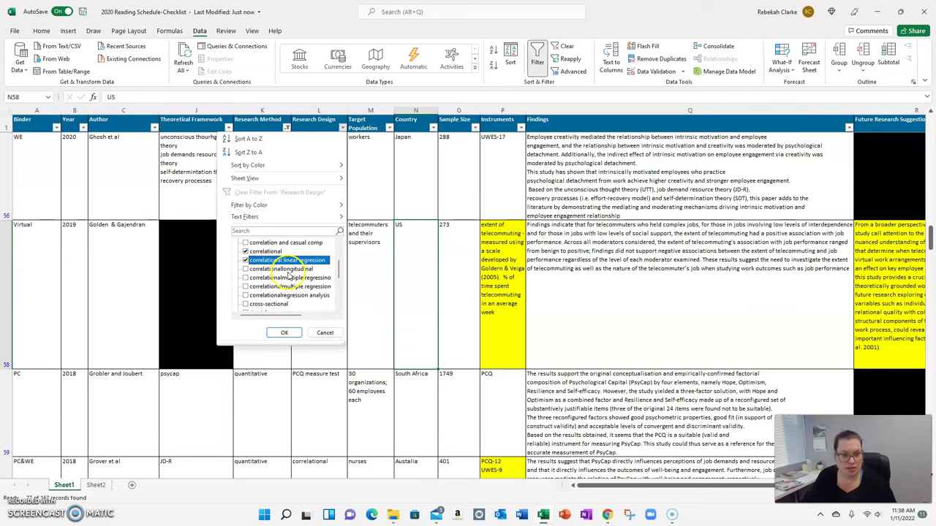
pyautogui.click(246, 269)
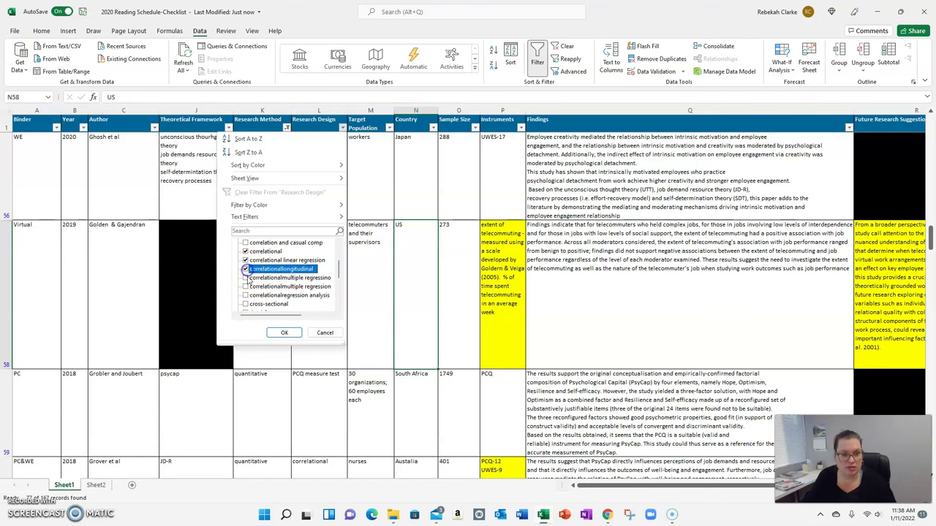
pyautogui.click(246, 277)
pyautogui.click(246, 286)
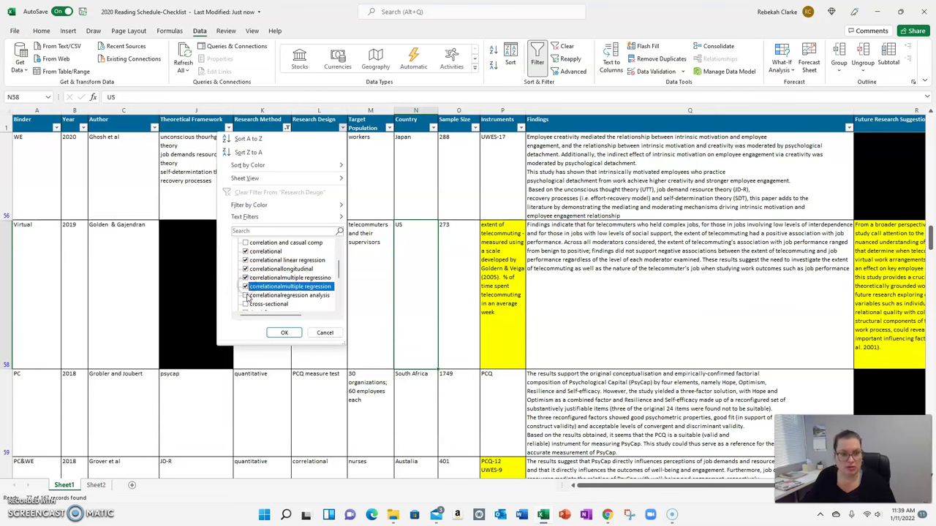
pyautogui.click(246, 295)
pyautogui.scroll(-1, 278, 282)
pyautogui.scroll(-1, 282, 281)
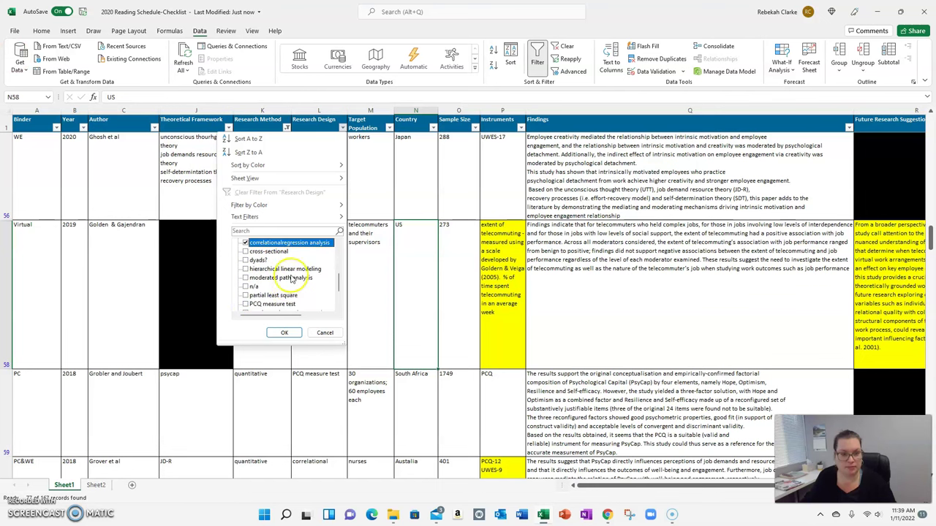
pyautogui.click(285, 333)
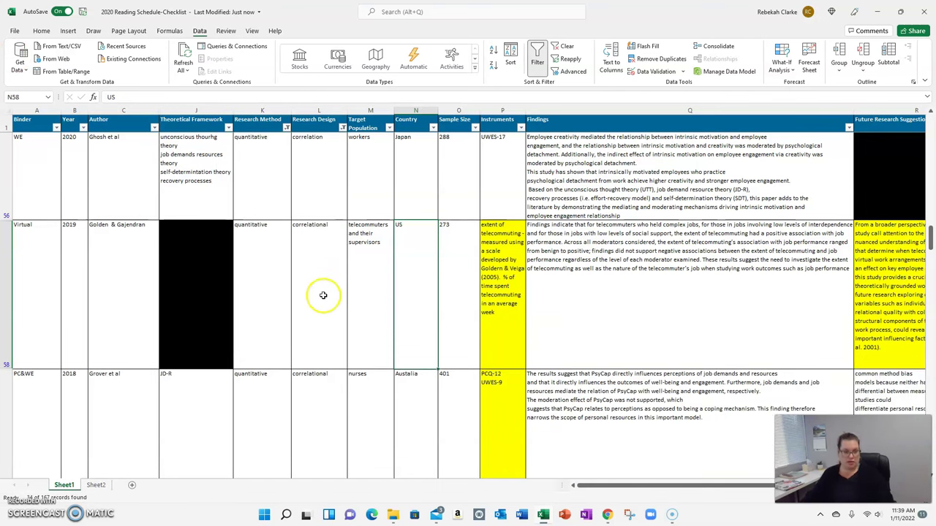
pyautogui.scroll(-5, 324, 300)
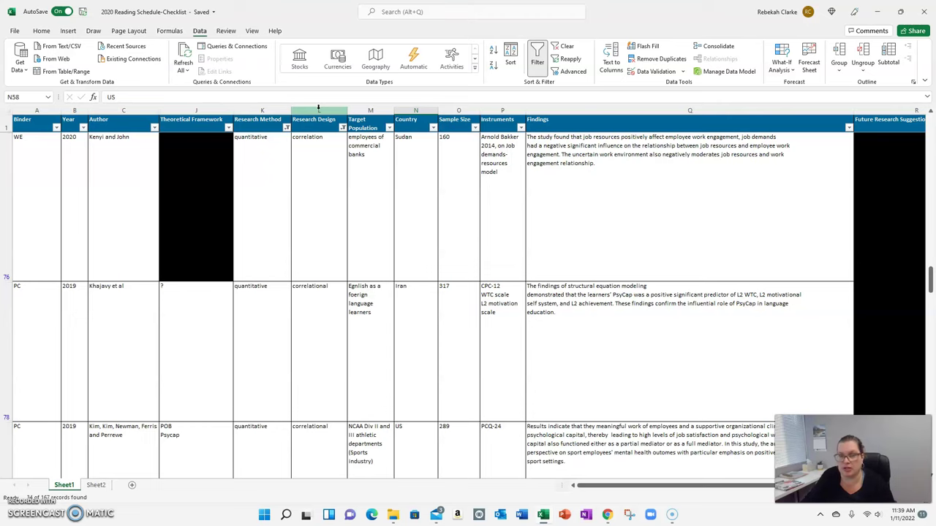
# Step: Filter the Instruments column to show only PCQ-24 and select the author cell of the matching article
pyautogui.click(521, 129)
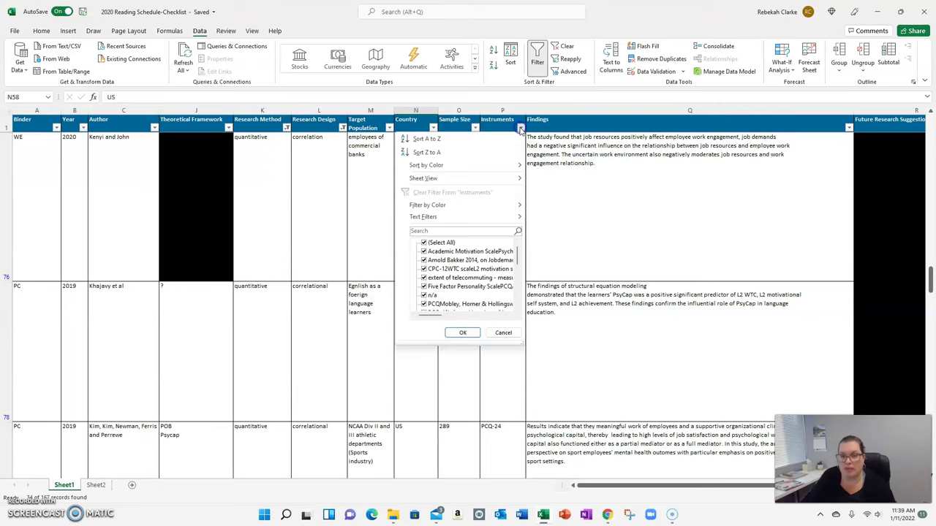
pyautogui.click(424, 242)
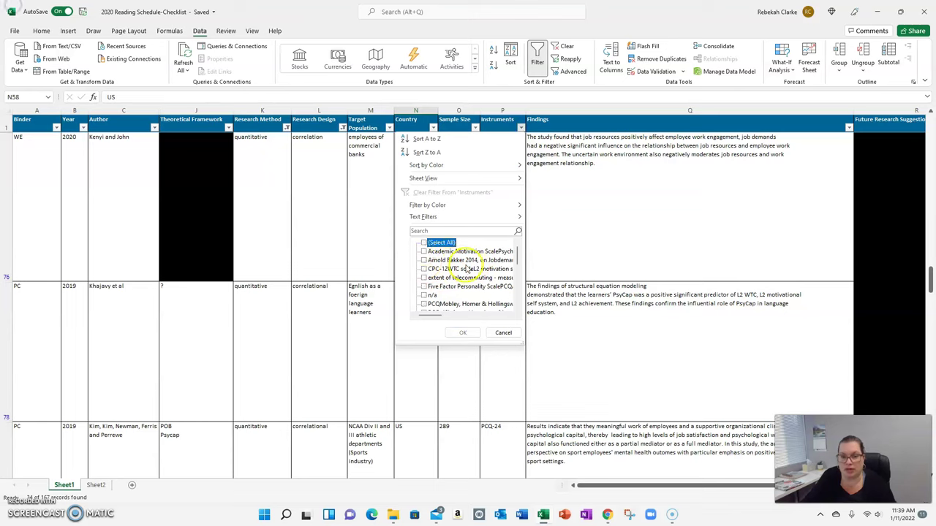
pyautogui.scroll(-2, 472, 268)
pyautogui.scroll(-1, 474, 270)
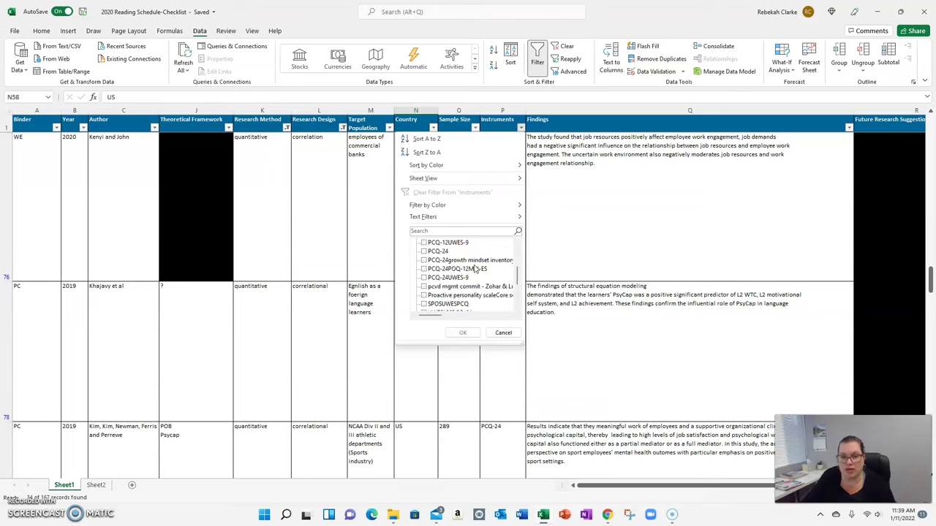
pyautogui.click(423, 252)
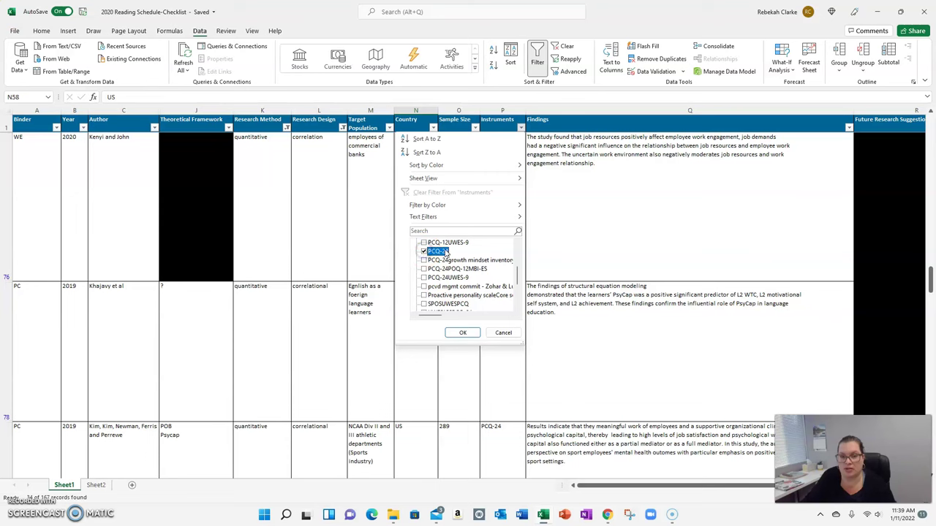
pyautogui.click(446, 251)
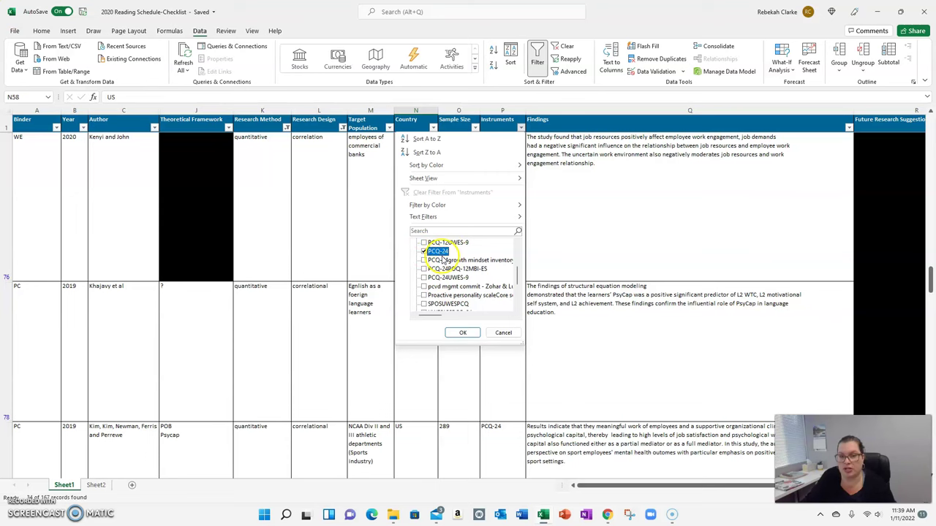
pyautogui.click(462, 332)
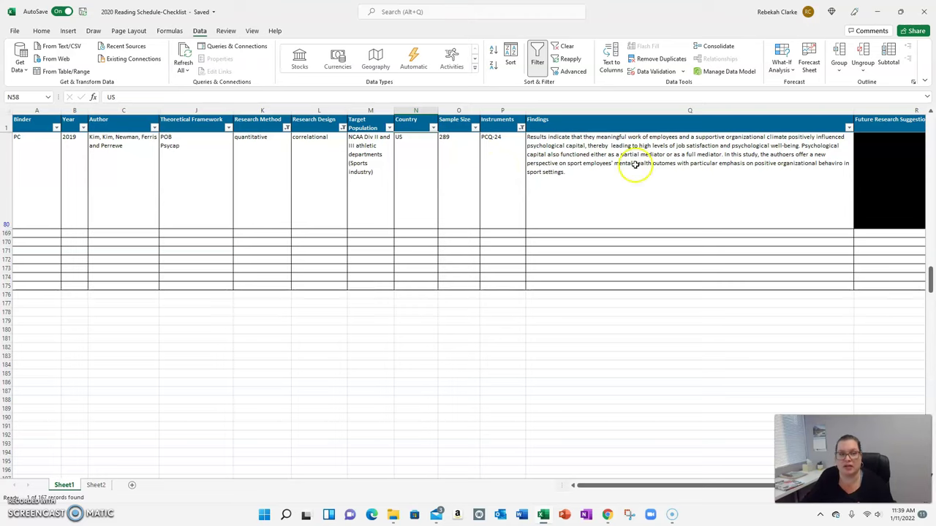
pyautogui.click(120, 152)
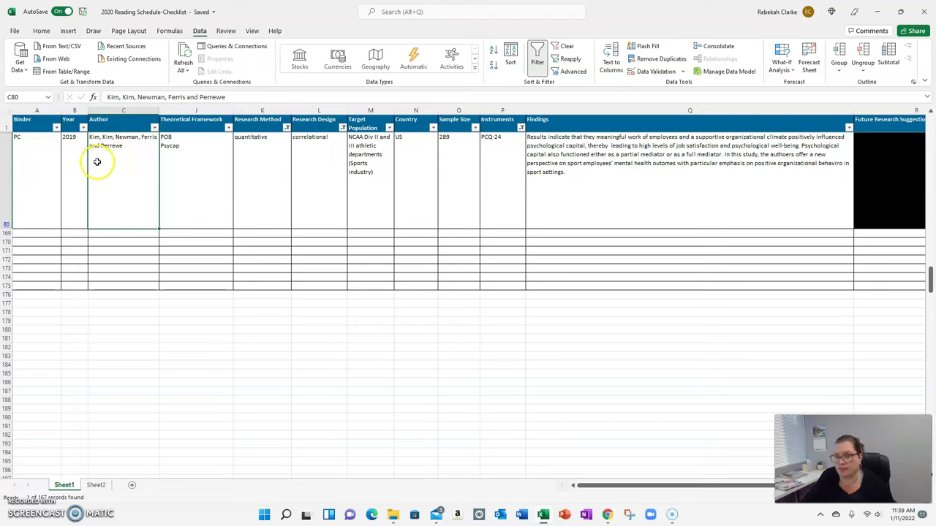
# Step: Reset the Research Design and Research Method filters to include all values
pyautogui.click(343, 129)
pyautogui.click(244, 243)
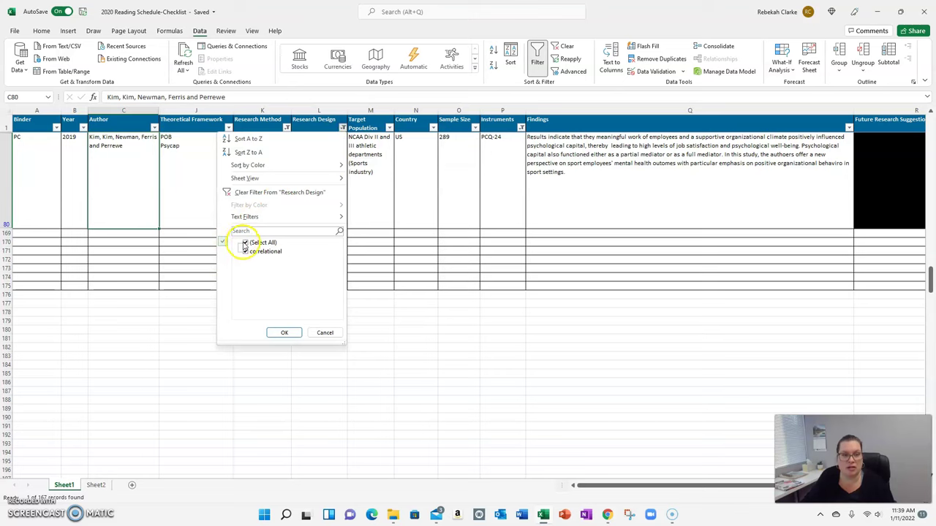
pyautogui.click(297, 332)
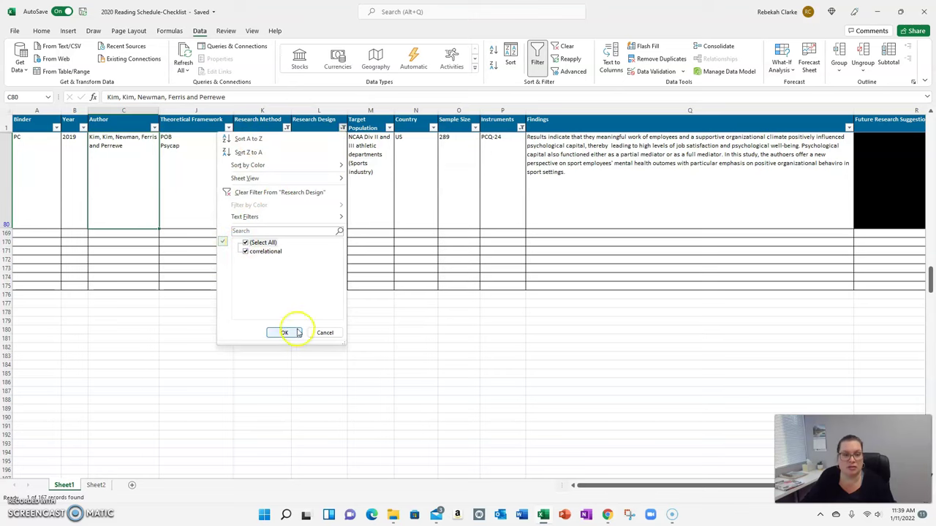
pyautogui.click(285, 126)
pyautogui.click(188, 243)
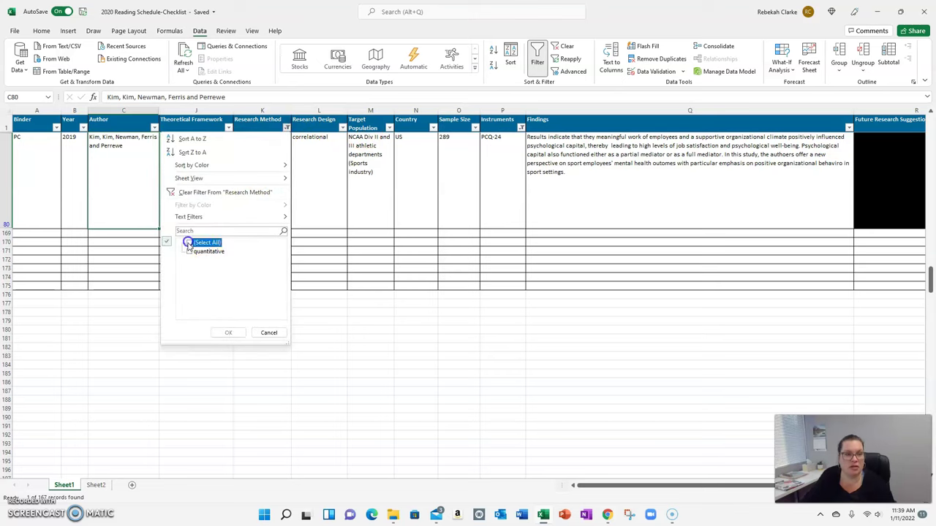
pyautogui.click(188, 242)
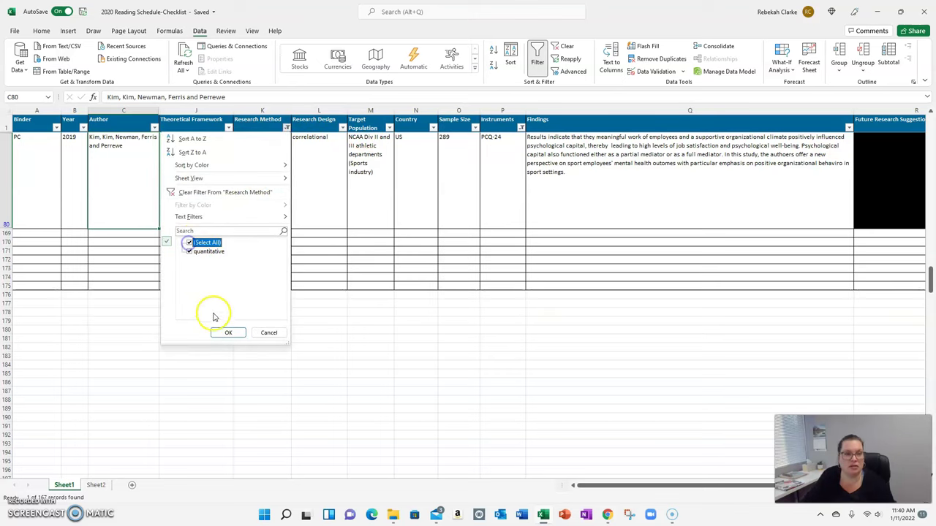
pyautogui.click(228, 334)
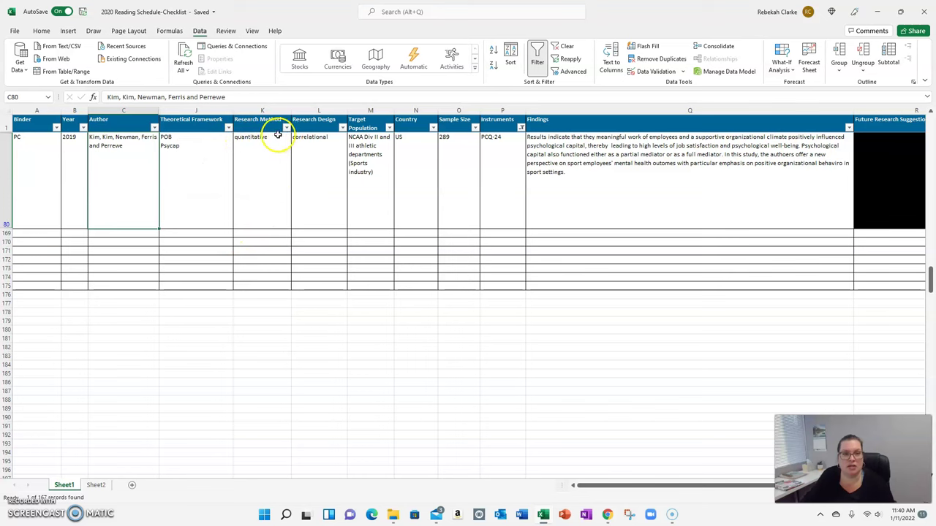
# Step: Reset the Instruments filter to include all values so the full literature table is listed again
pyautogui.click(520, 128)
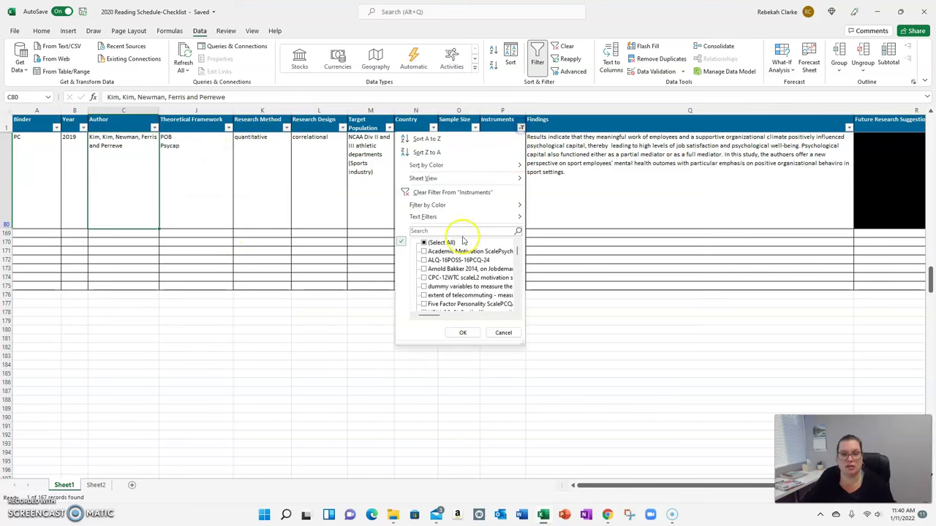
pyautogui.click(423, 244)
pyautogui.click(464, 333)
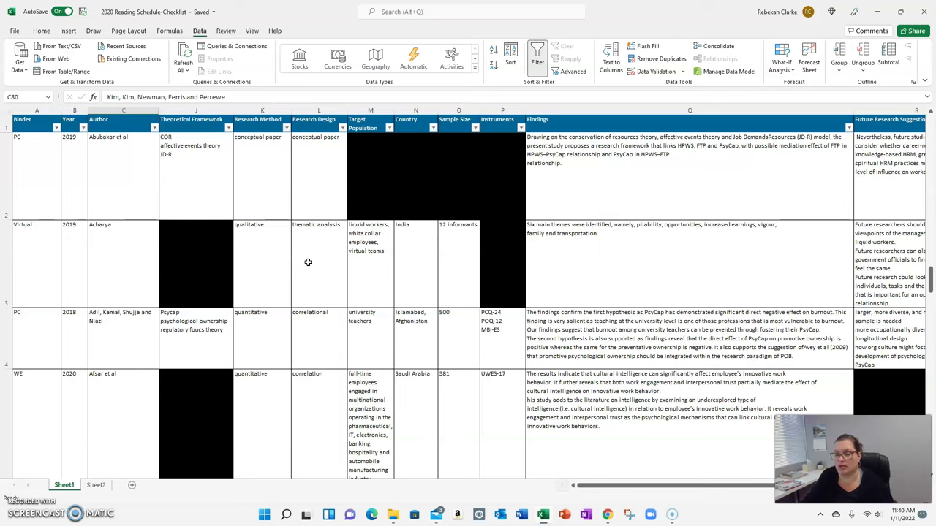
pyautogui.click(298, 262)
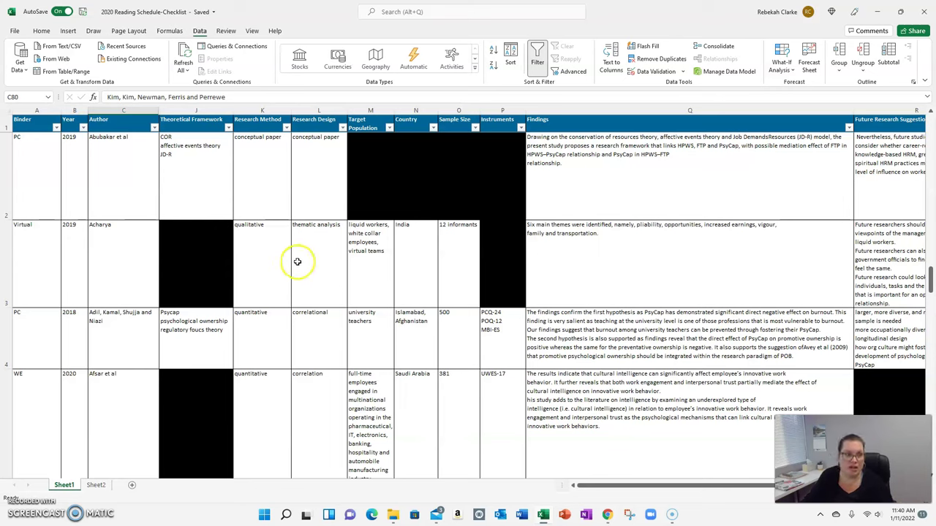